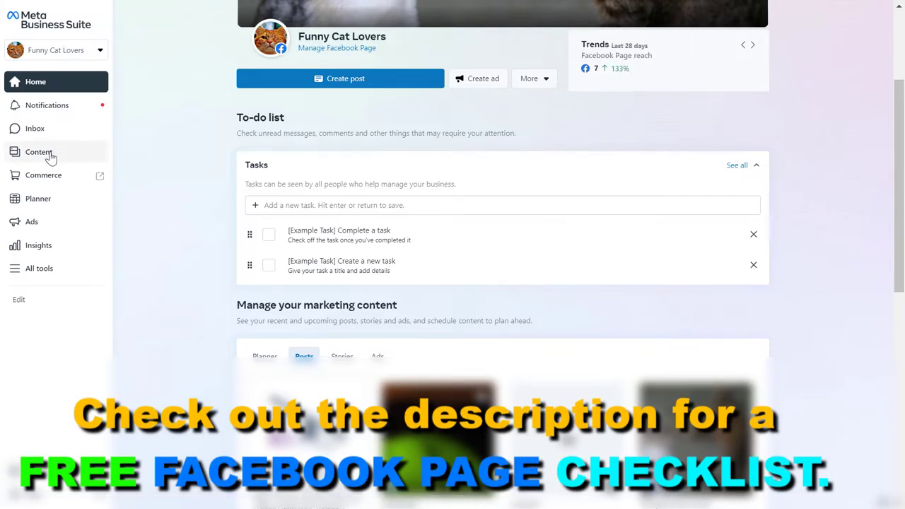
Reveal the More menu of extra content-creation options
click(544, 79)
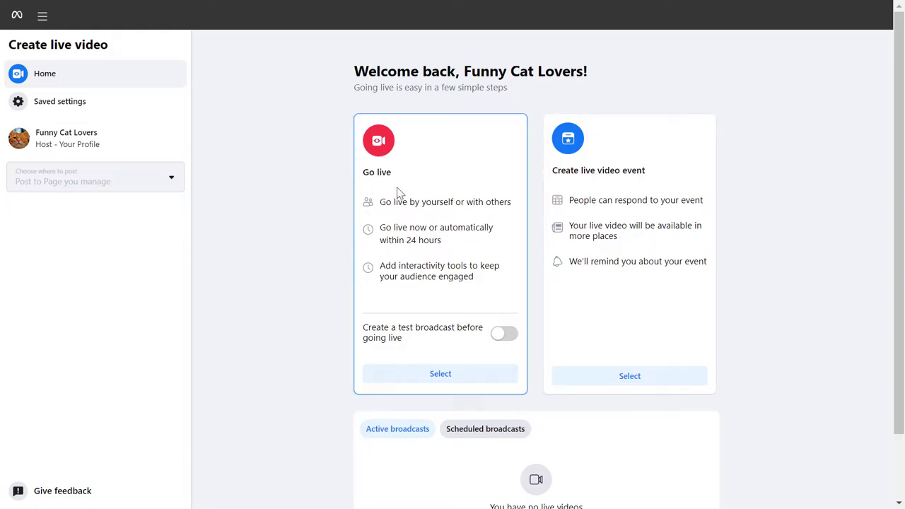
Start Go live setup with Webcam as video source and allow camera and microphone access
click(440, 374)
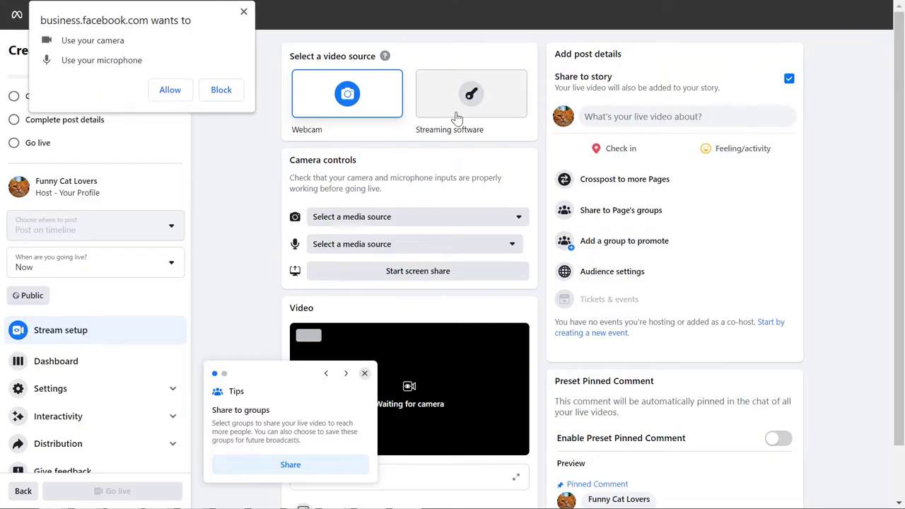
click(454, 85)
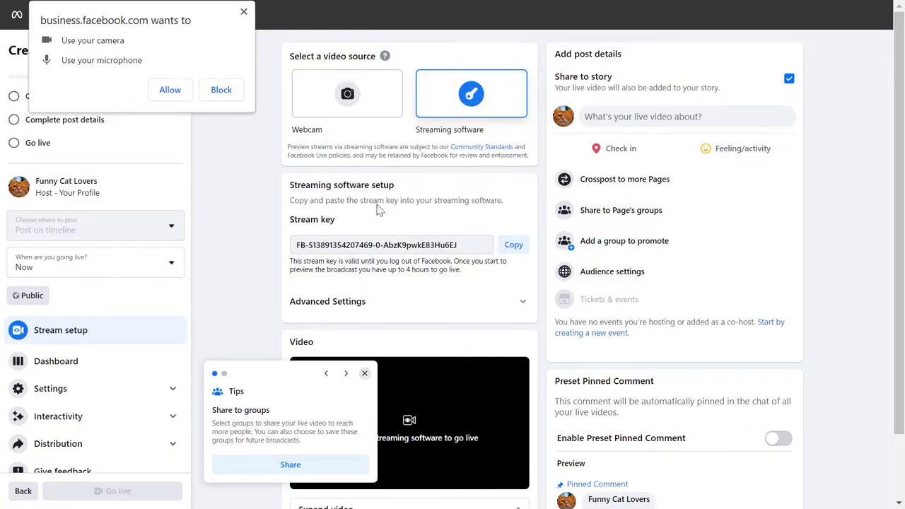
click(325, 92)
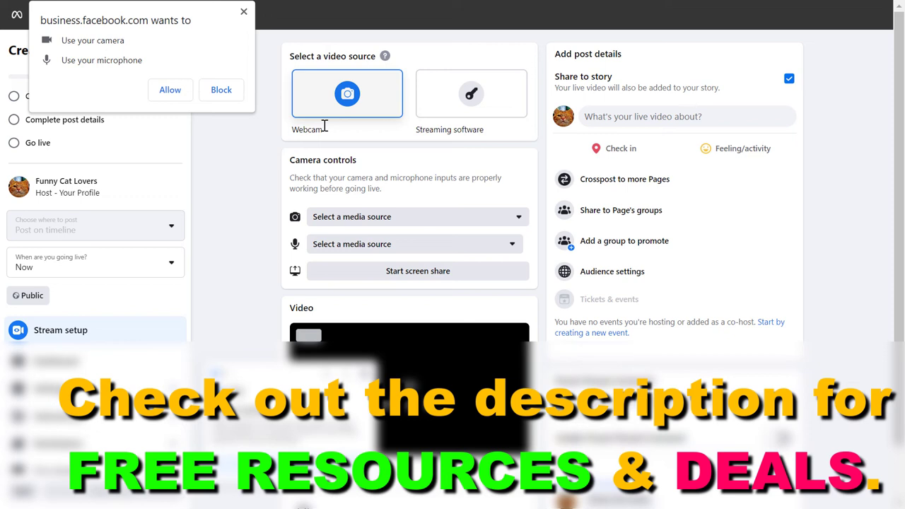
click(169, 90)
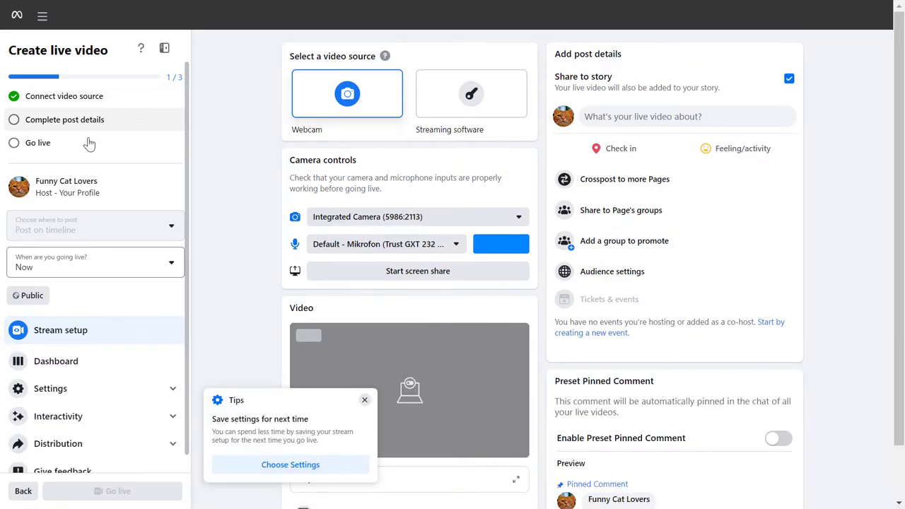
Schedule the broadcast for Later on February 9 at 1:00 AM
click(149, 267)
click(96, 291)
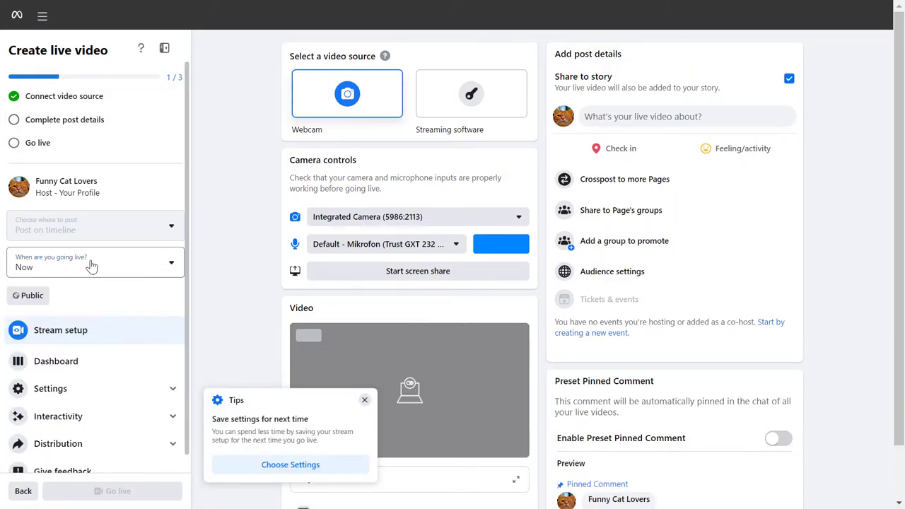
click(64, 267)
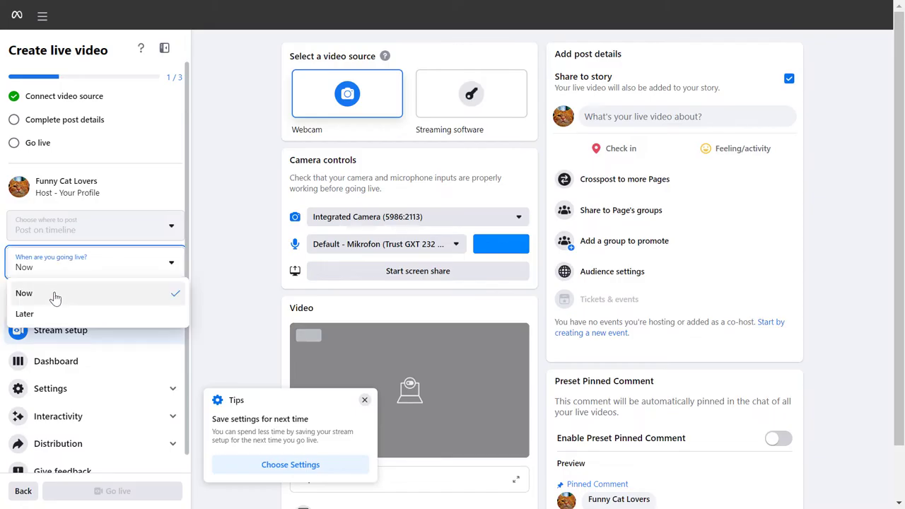
click(25, 313)
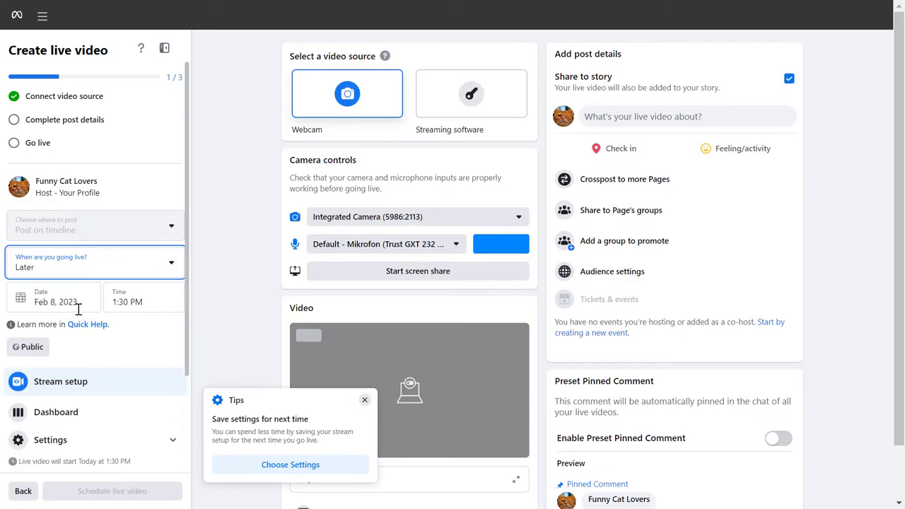
click(52, 302)
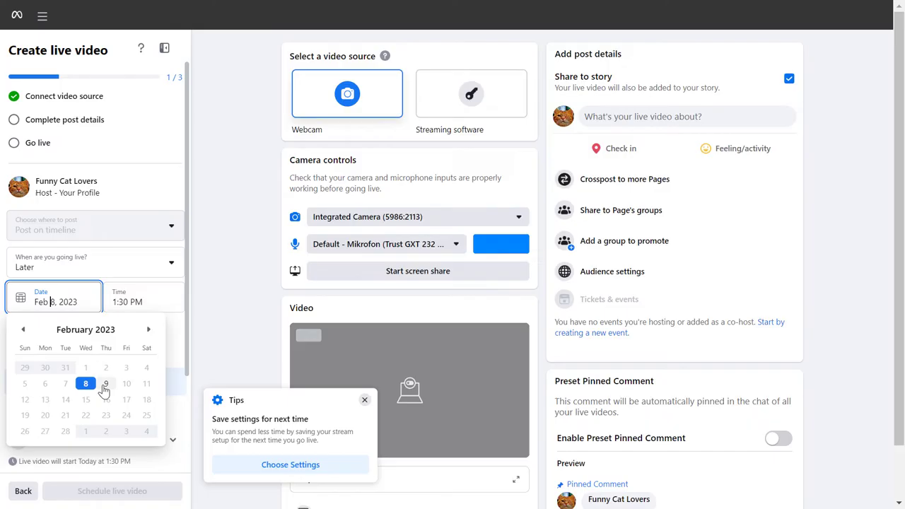
click(106, 383)
click(141, 302)
click(126, 400)
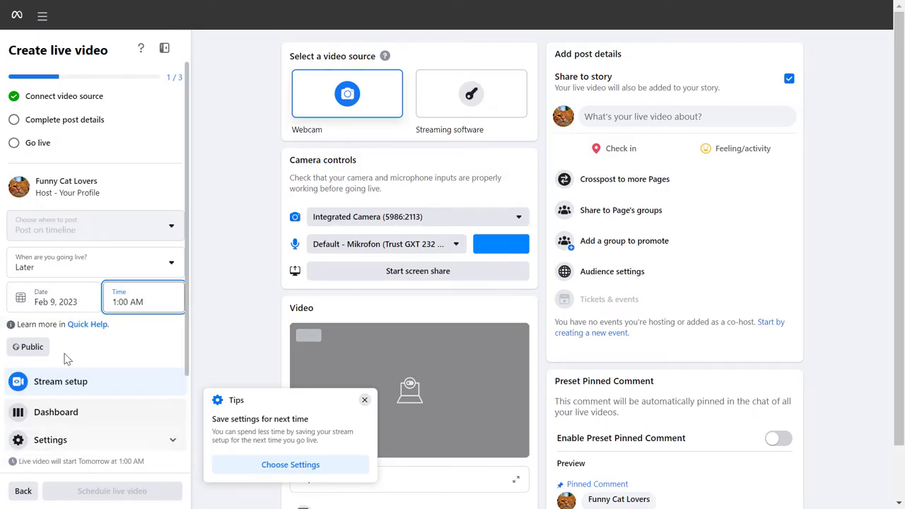
click(29, 347)
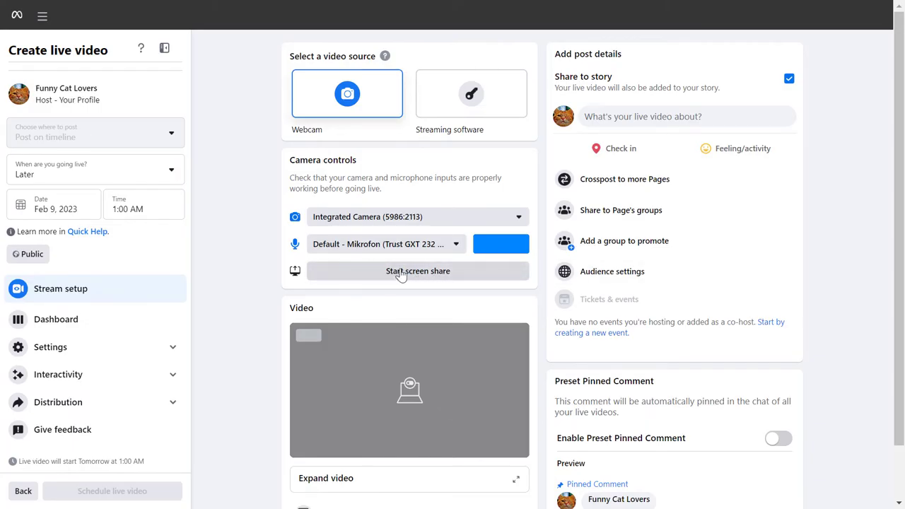
Try screen sharing, then cancel the screen-share request
click(401, 275)
click(552, 283)
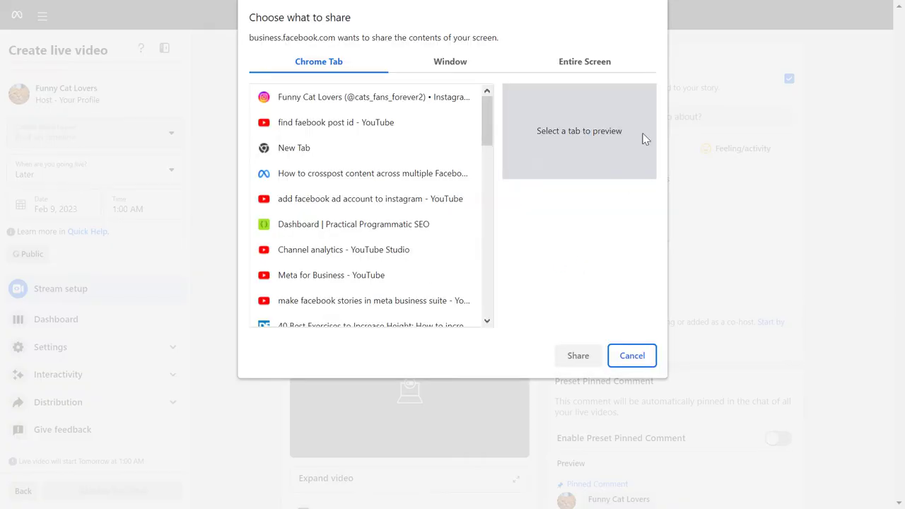
key(Escape)
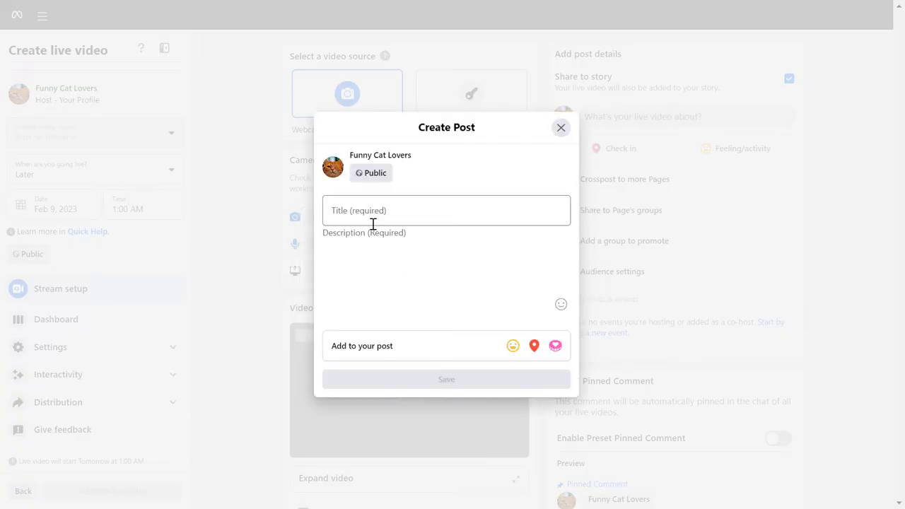
Save the post title 'test live' and description 'test live'
click(410, 215)
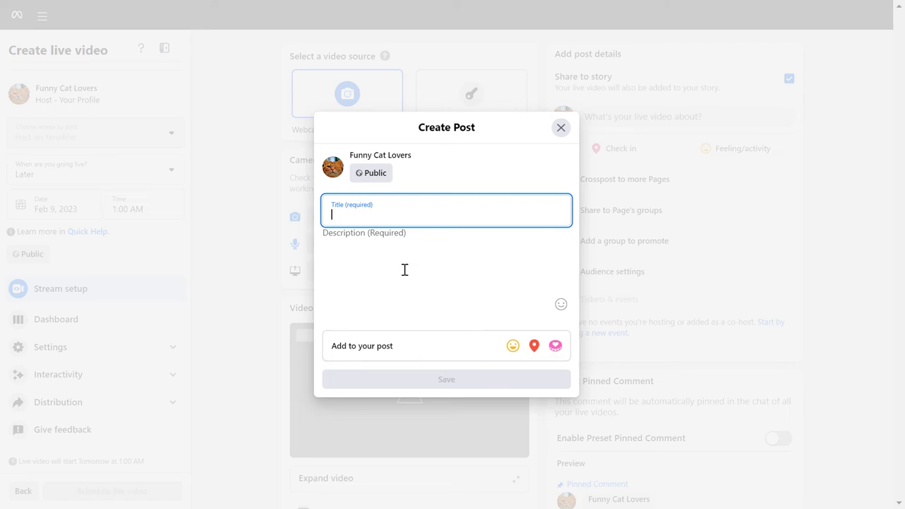
click(399, 251)
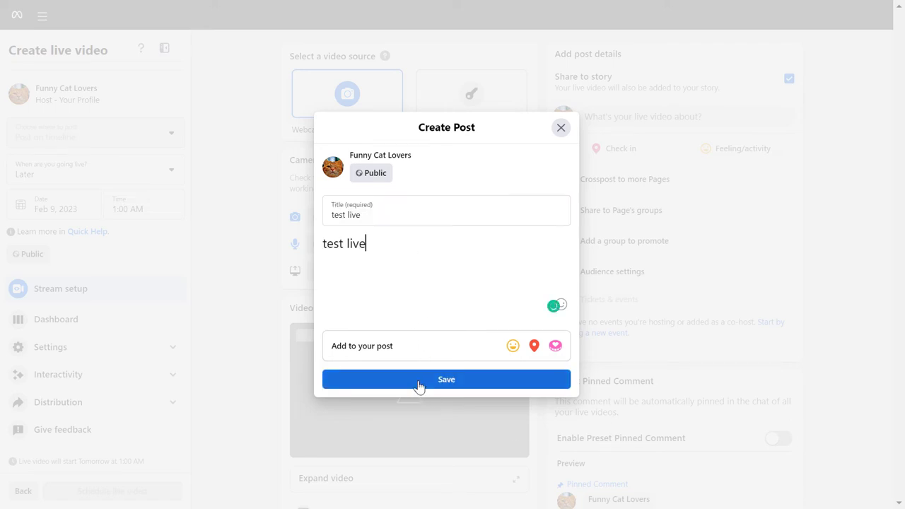
click(419, 385)
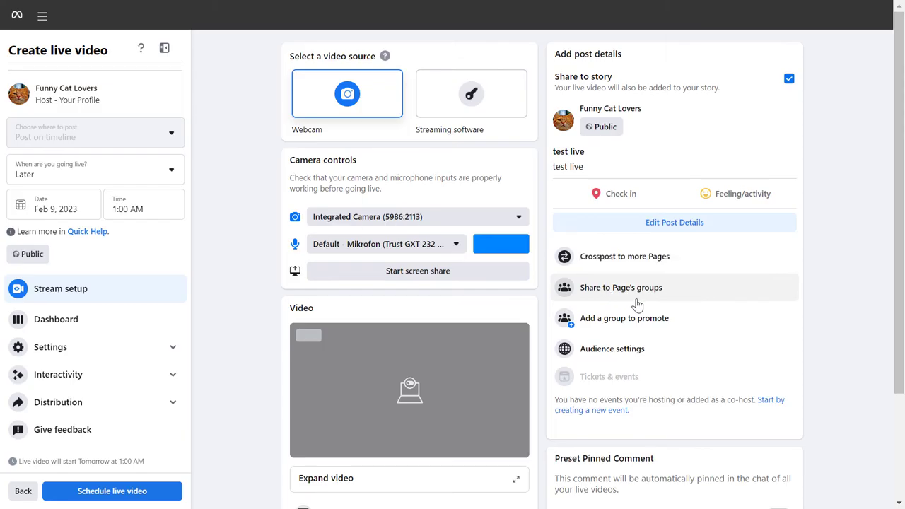
scroll(621, 306, down, 3)
scroll(636, 353, down, 2)
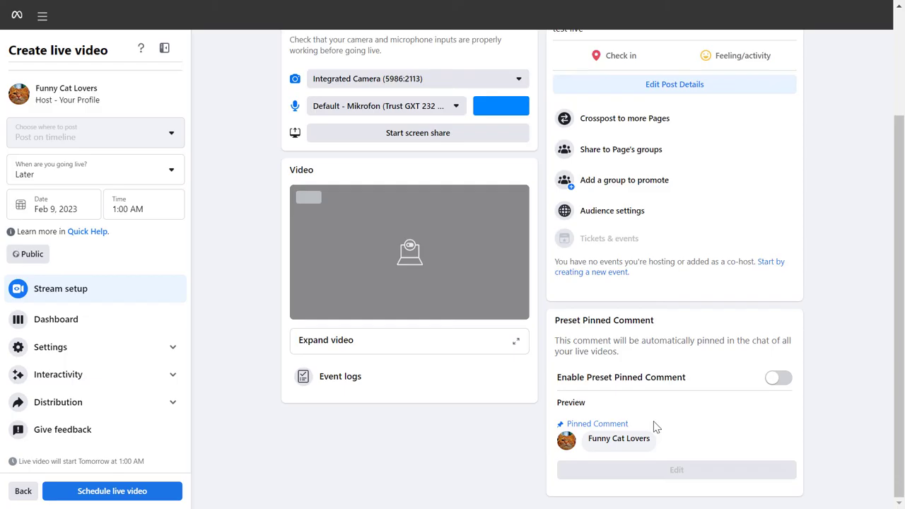
Switch on Enable Preset Pinned Comment for the live video
click(778, 378)
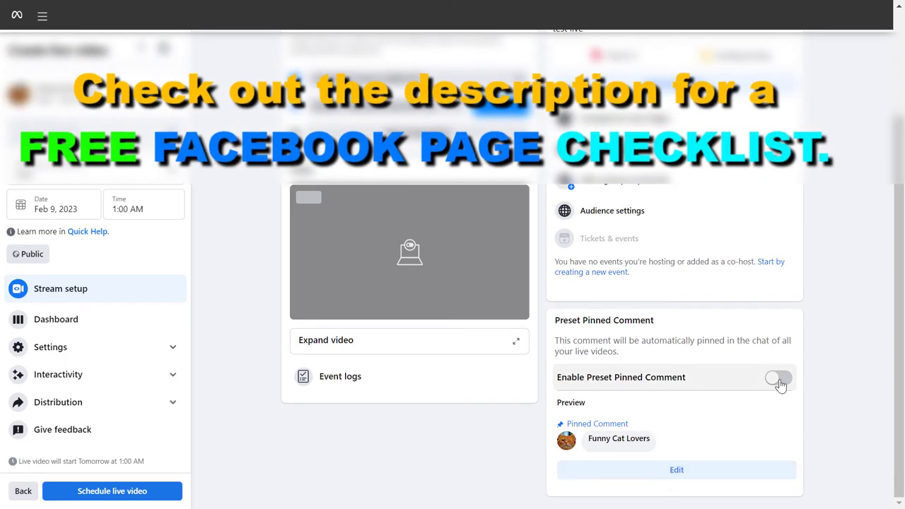
scroll(703, 387, up, 2)
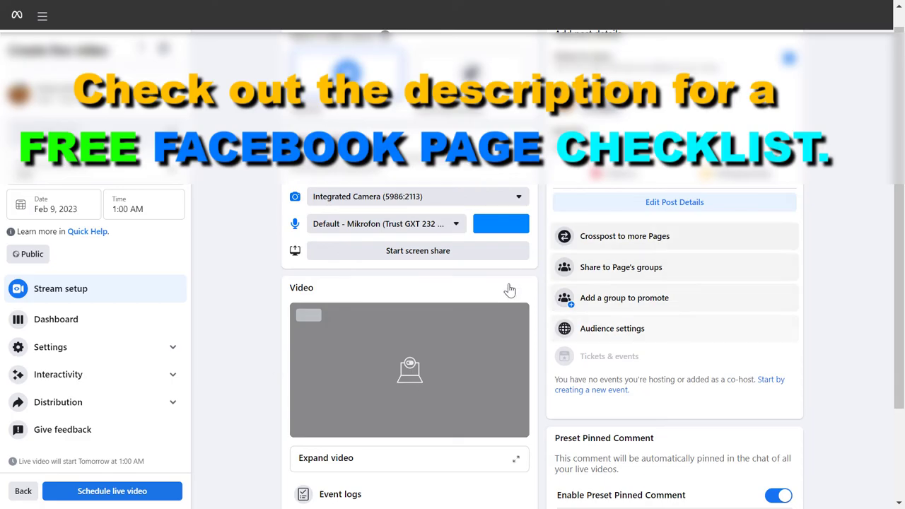
scroll(438, 389, up, 1)
scroll(440, 392, down, 4)
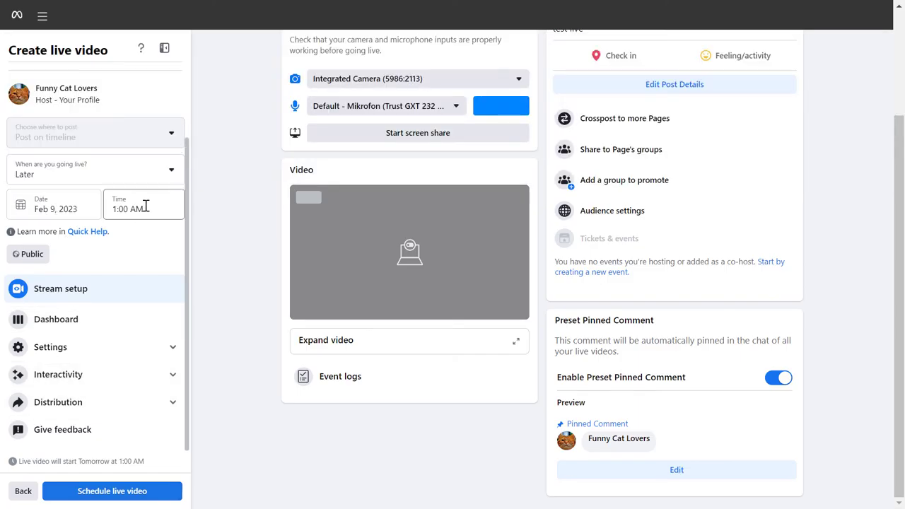
Schedule the live video, confirmed to start tomorrow at 1:00 AM
click(99, 490)
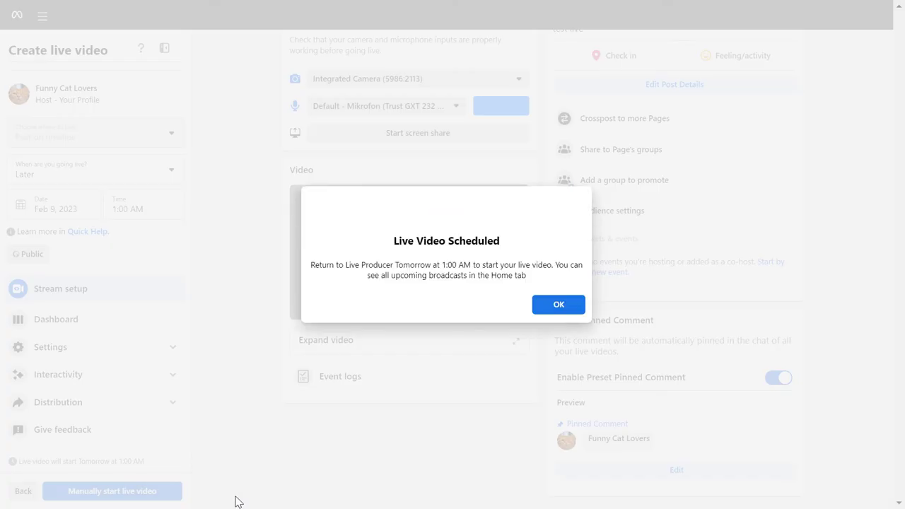